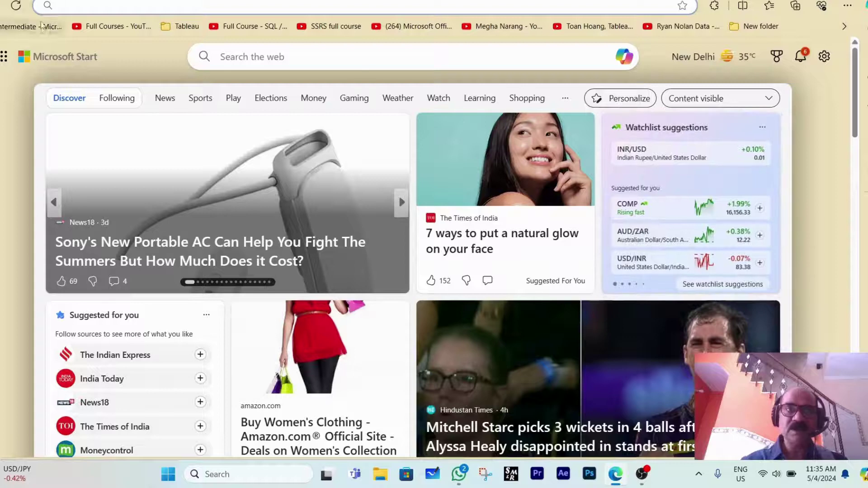
Search the web for "download python" and open the Python.org downloads page from the results
click(76, 6)
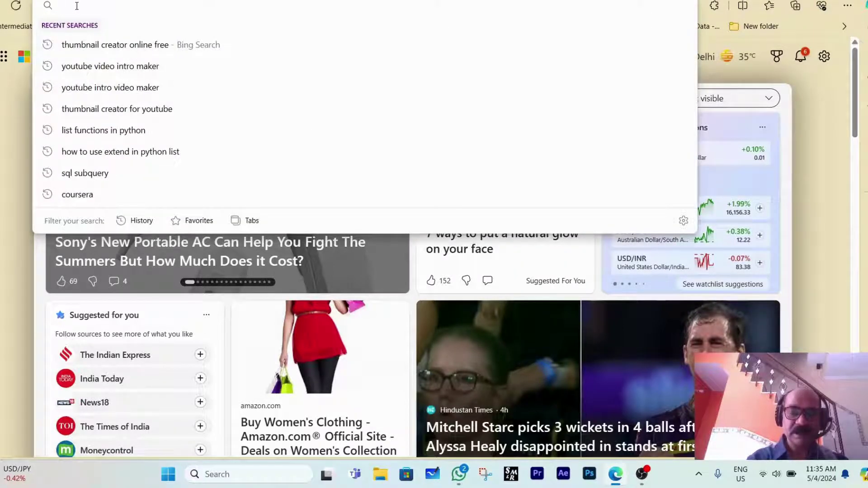
text(download p)
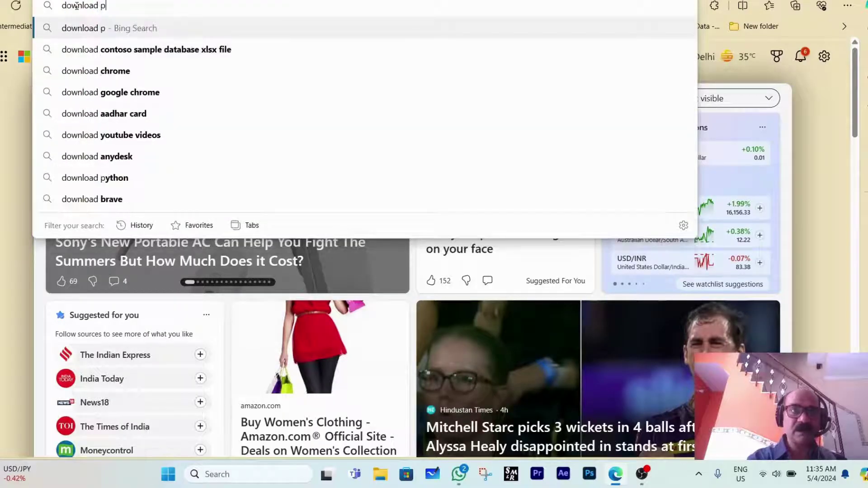
text(ython)
key(Return)
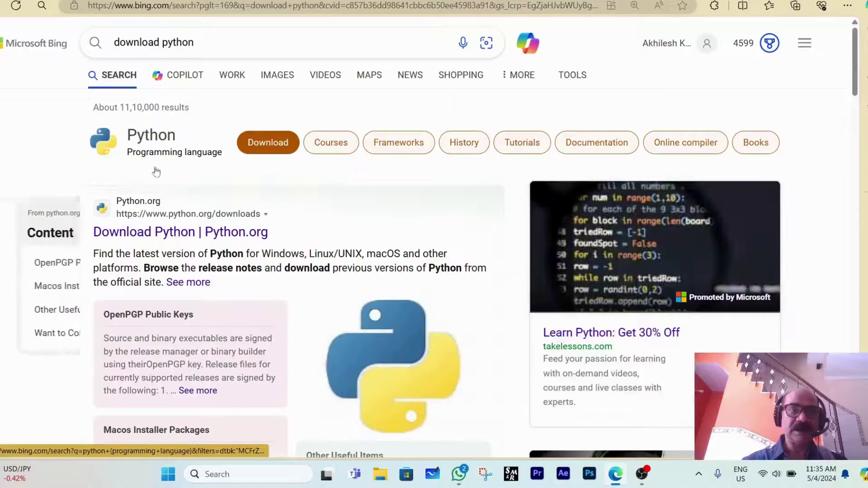
click(198, 216)
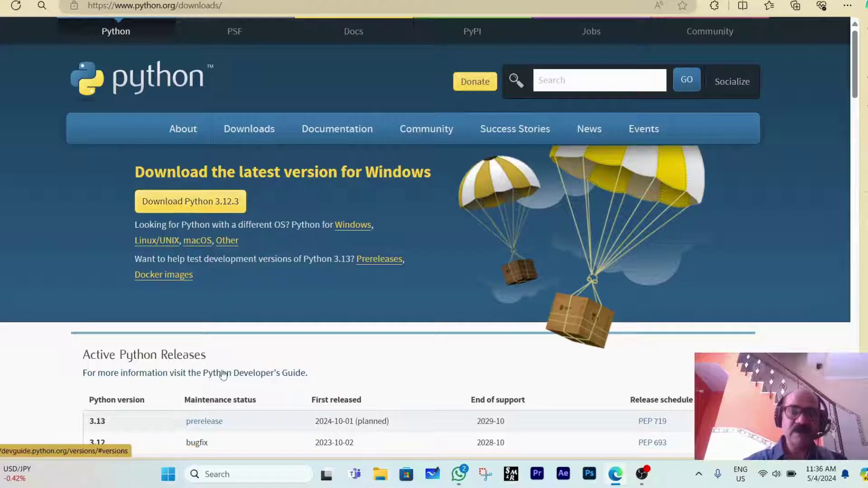
Download the Python 3.12.3 installer for Windows and launch the downloaded python-3.12.3-amd64.exe
click(211, 208)
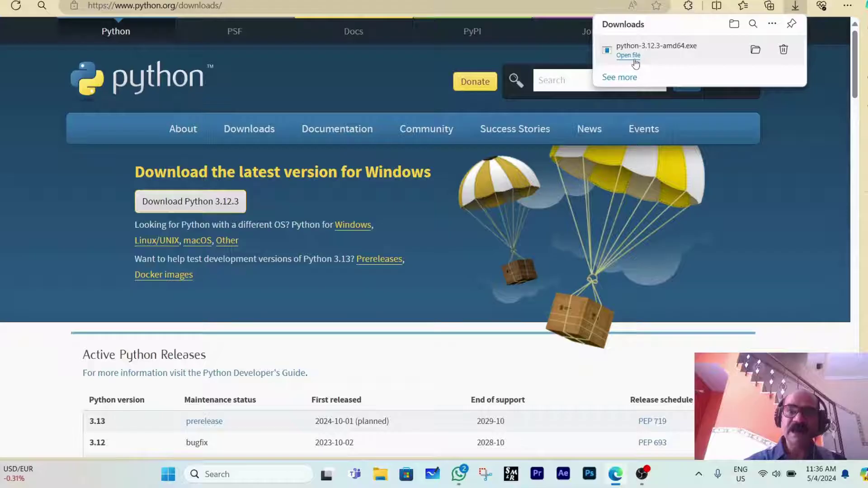
click(630, 56)
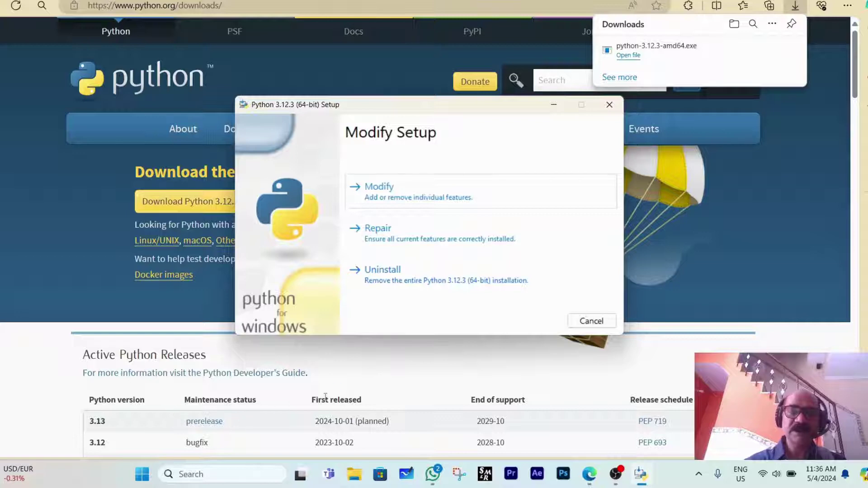
Close the Python 3.12.3 setup without modifying the installation and confirm the cancellation
mouse_move(714, 98)
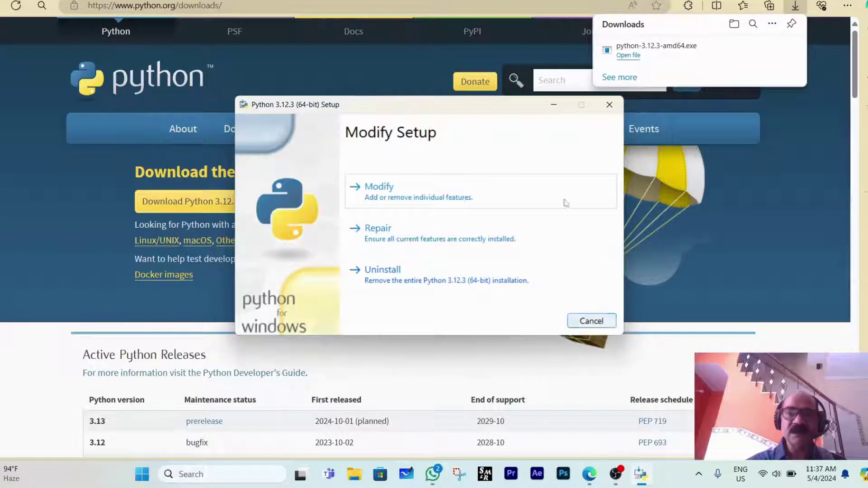
click(611, 105)
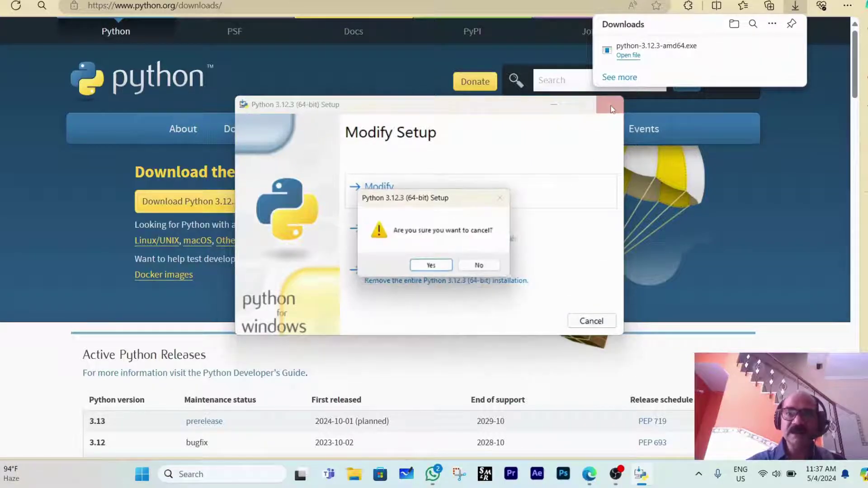
click(440, 266)
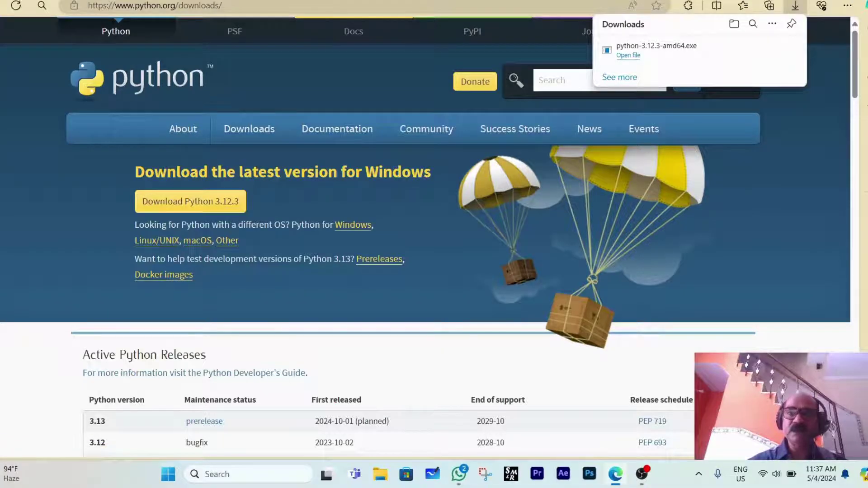
Open Command Prompt and run python to check that the interpreter starts
click(252, 474)
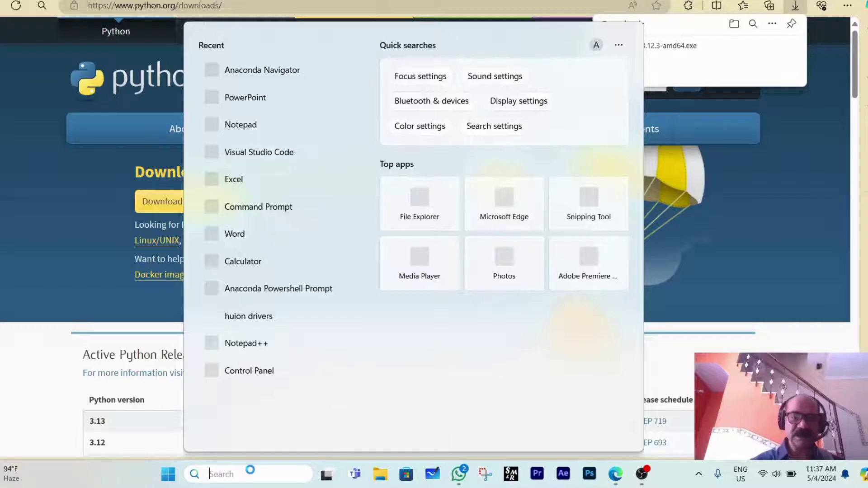
text(cmd)
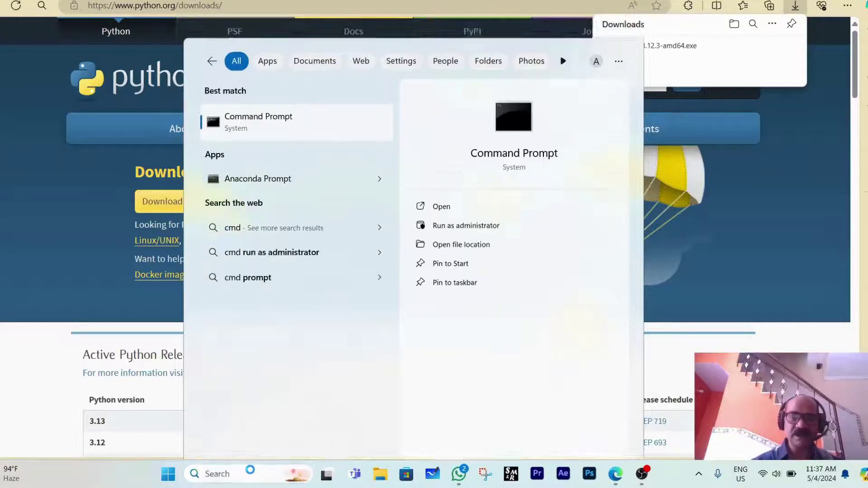
key(Return)
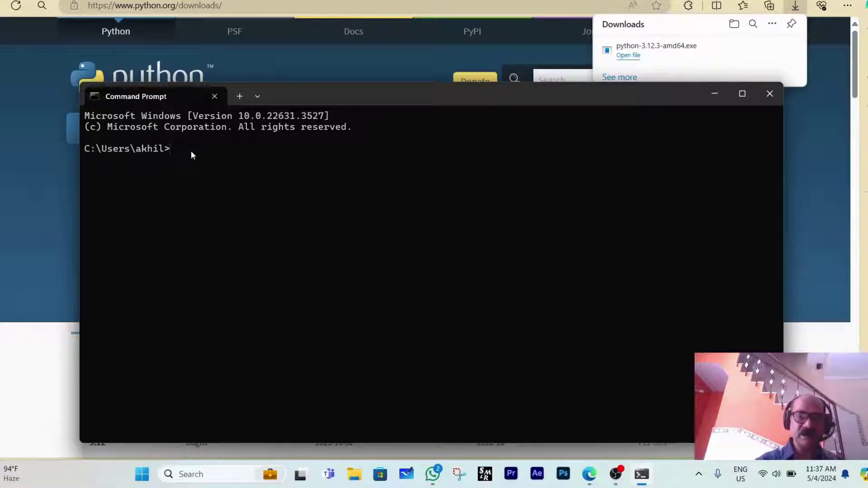
text(python)
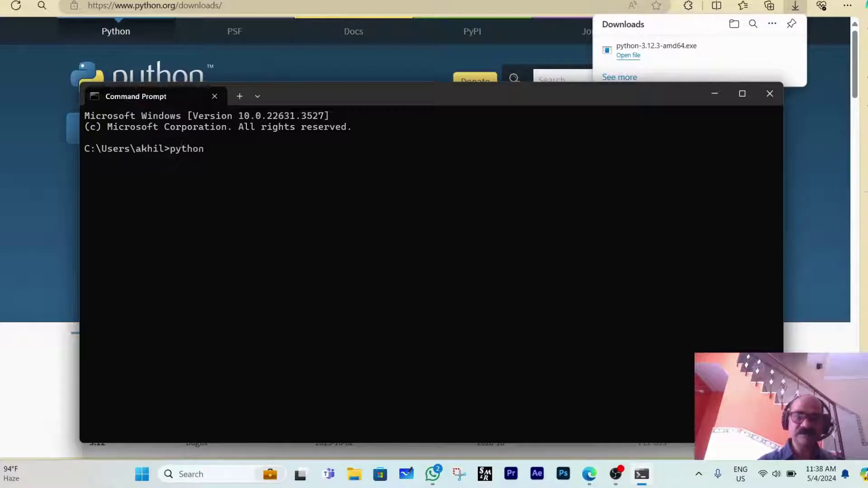
key(Return)
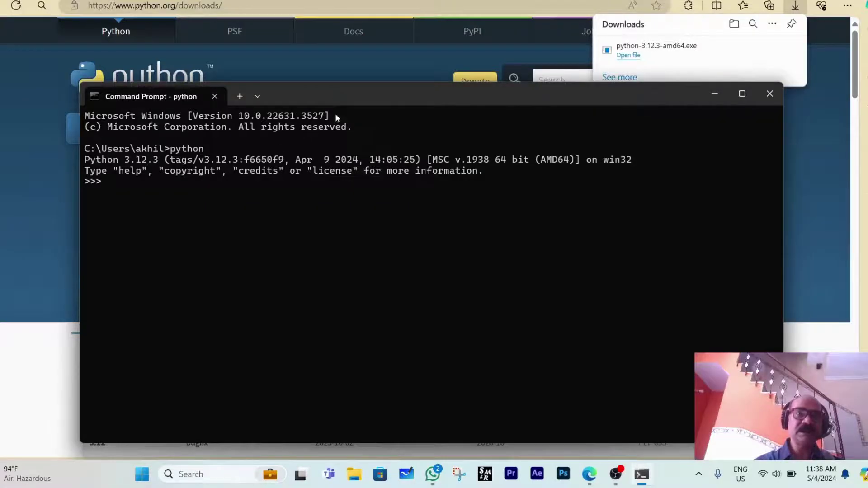
drag(334, 100, 500, 246)
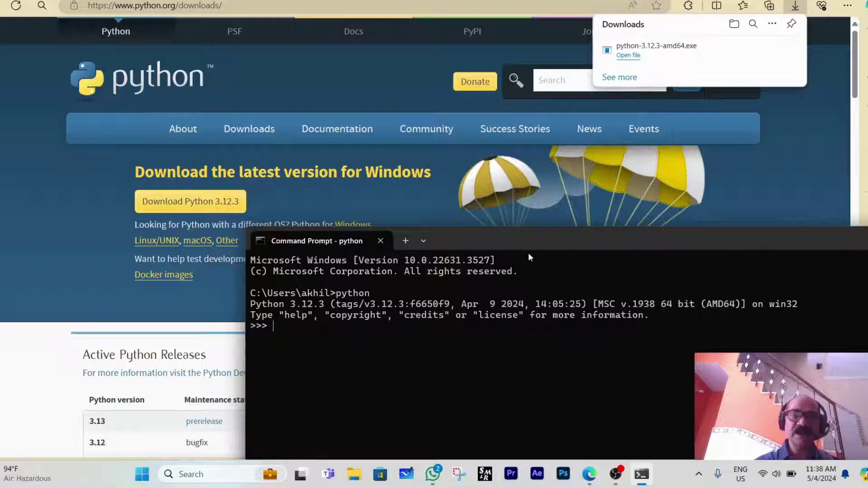
drag(531, 241, 481, 93)
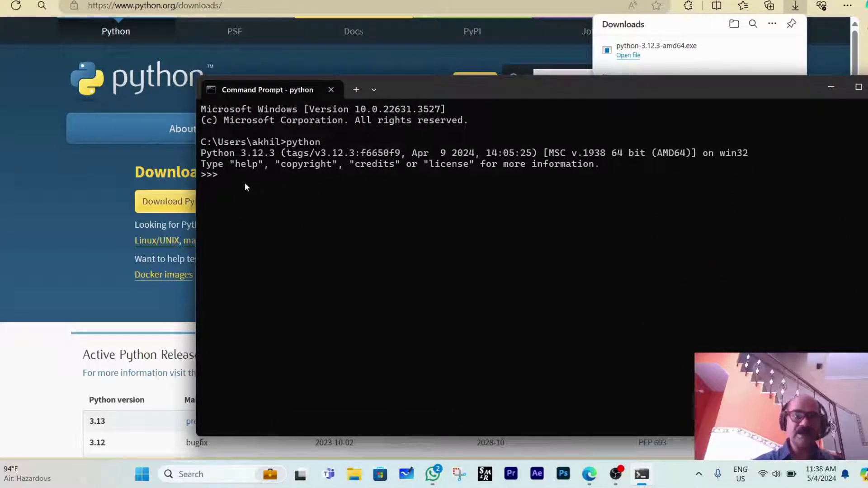
text(p)
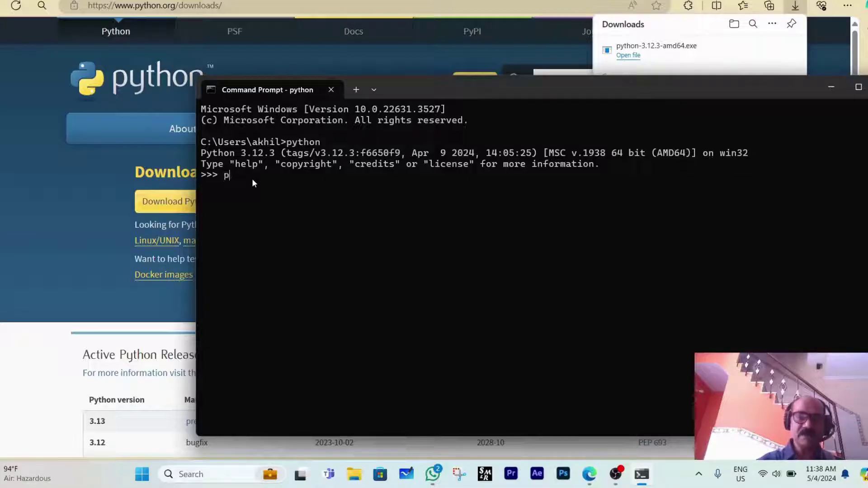
text(ython)
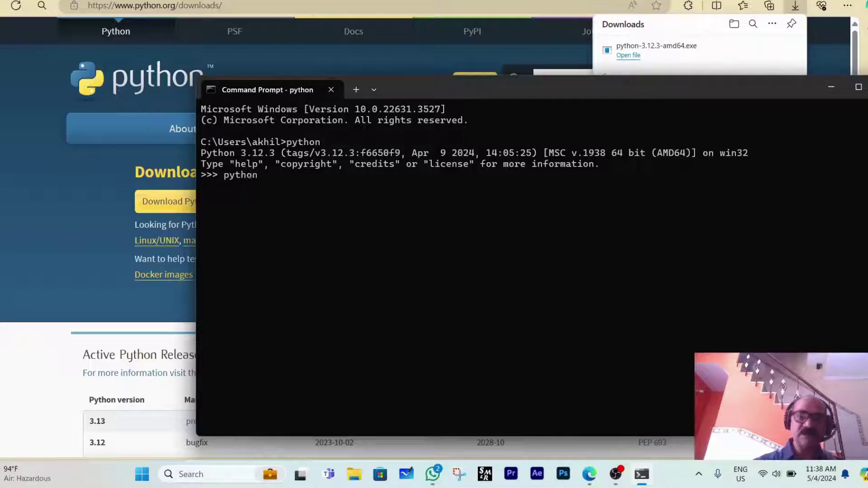
key(BackSpace)
key(BackSpace)
key(BackSpace)
key(BackSpace)
key(BackSpace)
key(BackSpace)
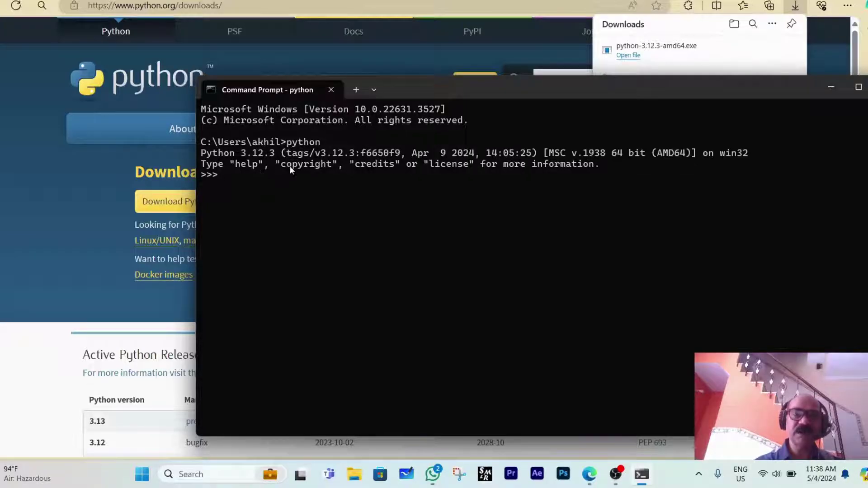
Close the Command Prompt window running the Python interpreter and return to the browser
drag(696, 94, 603, 95)
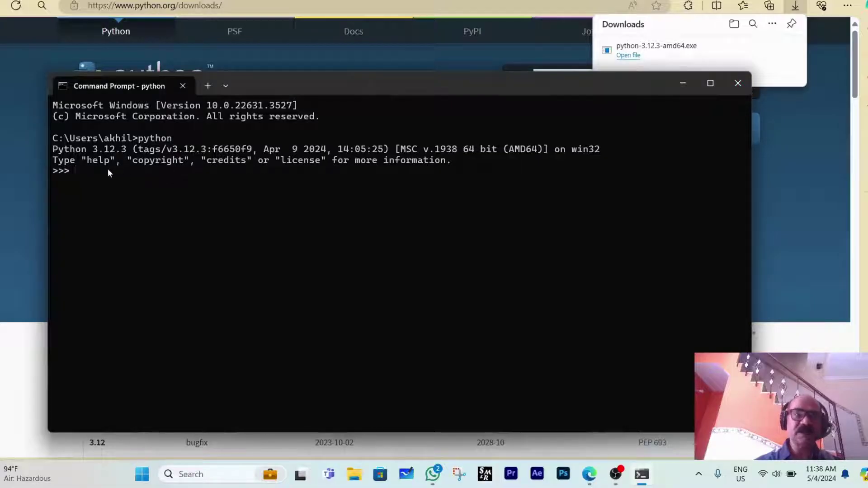
click(742, 85)
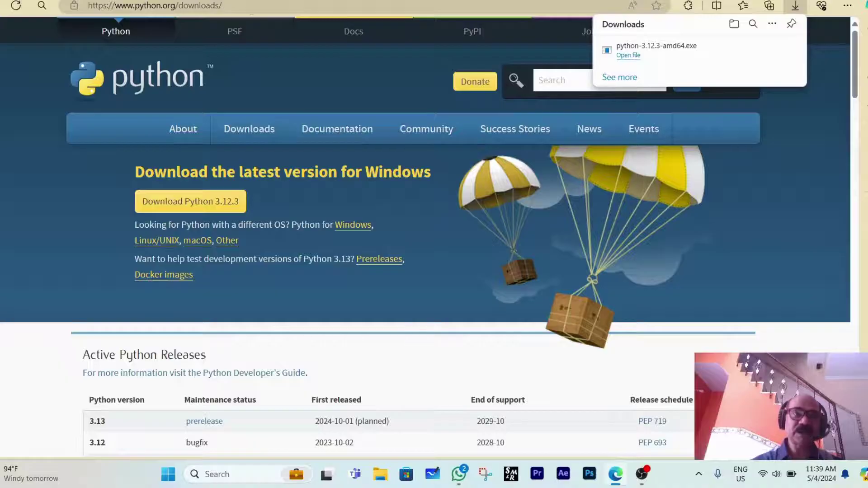
Search the web for "anaconda navigator download" and open the Anaconda Navigator page on anaconda.com
click(248, 5)
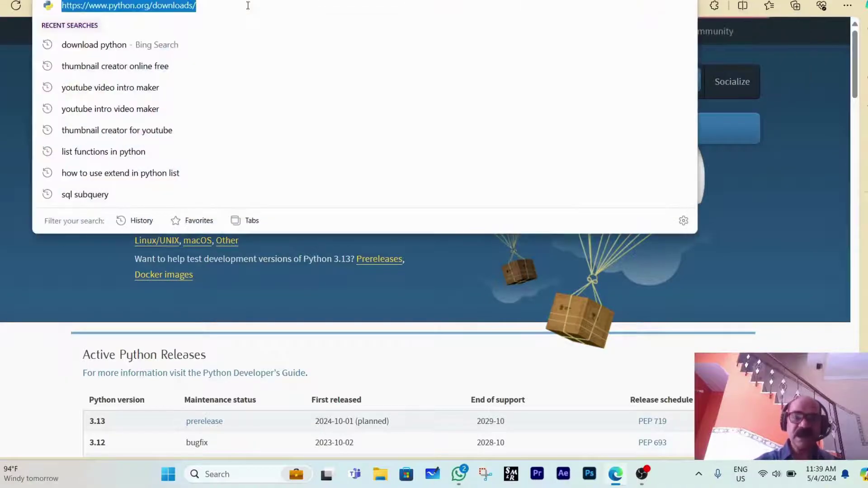
text(anacoda)
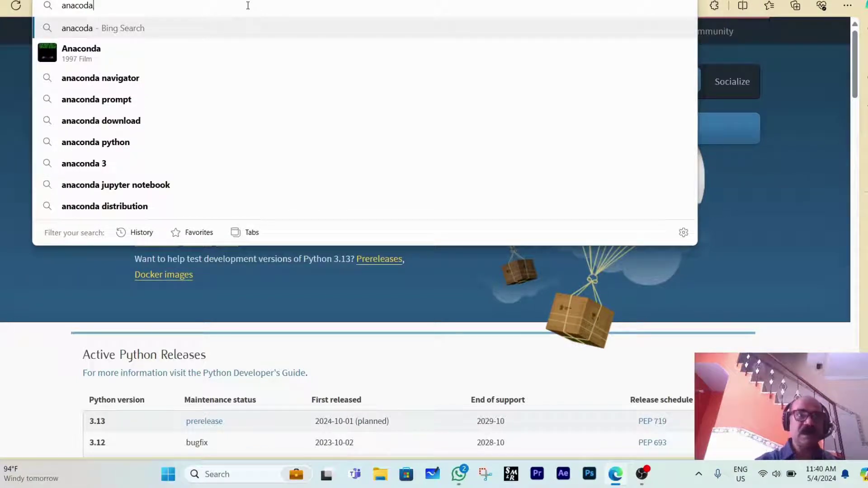
key(BackSpace)
key(BackSpace)
text(nda )
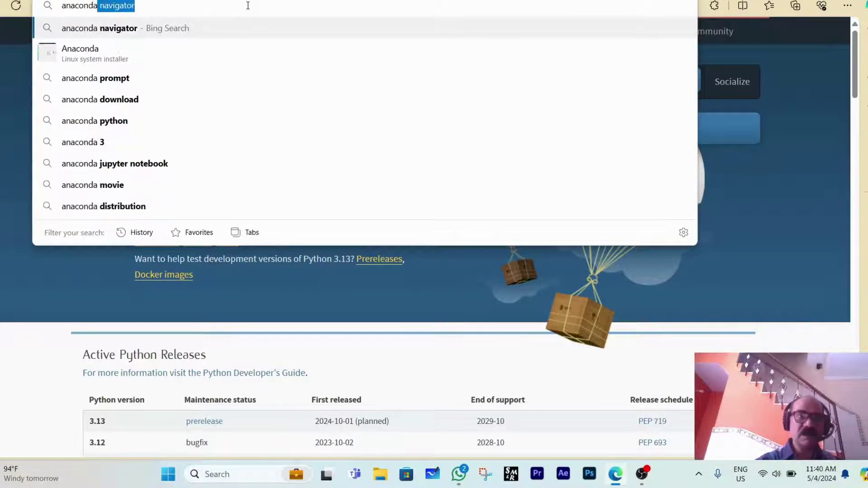
text(navigator)
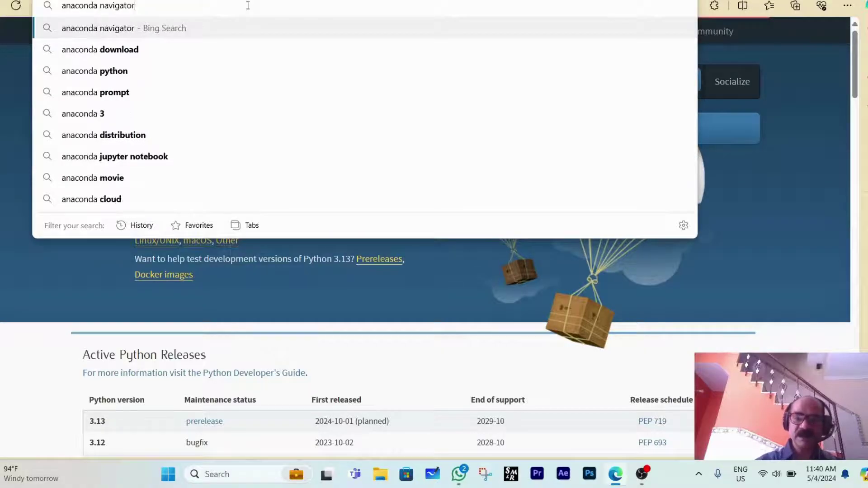
text( downlaod)
key(Return)
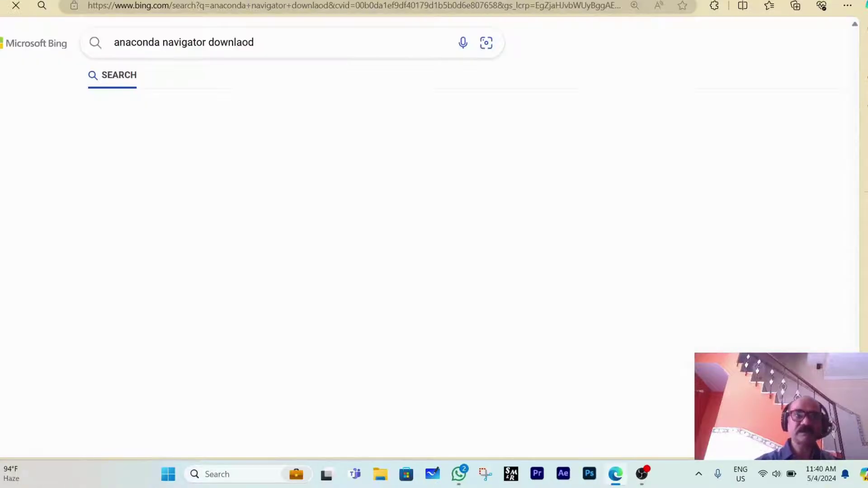
click(259, 135)
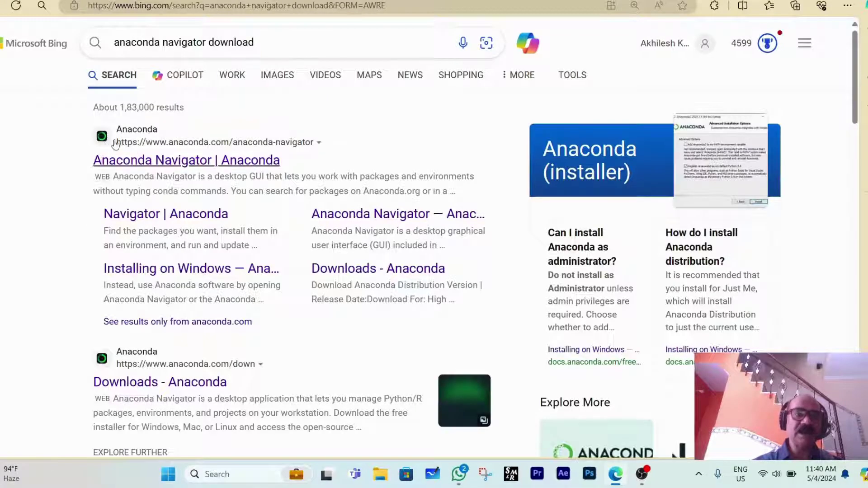
click(159, 169)
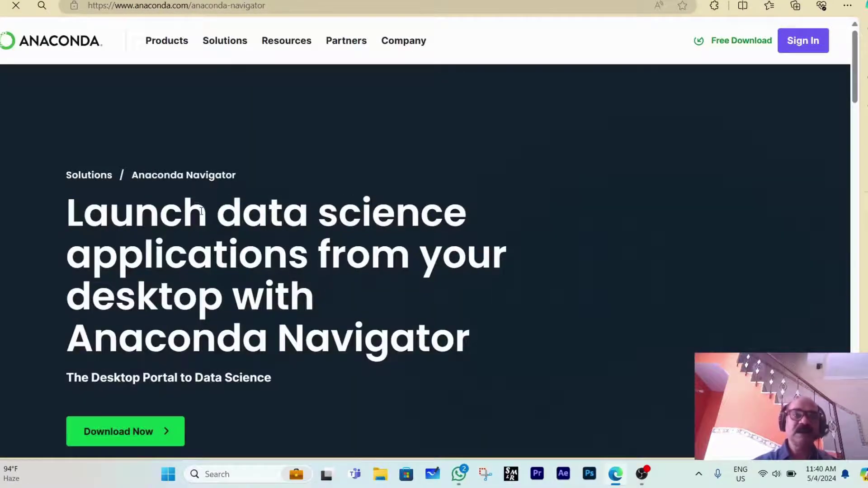
Look through the Anaconda Navigator page for its description, features, supported platforms and download option
scroll(211, 244, down, 4)
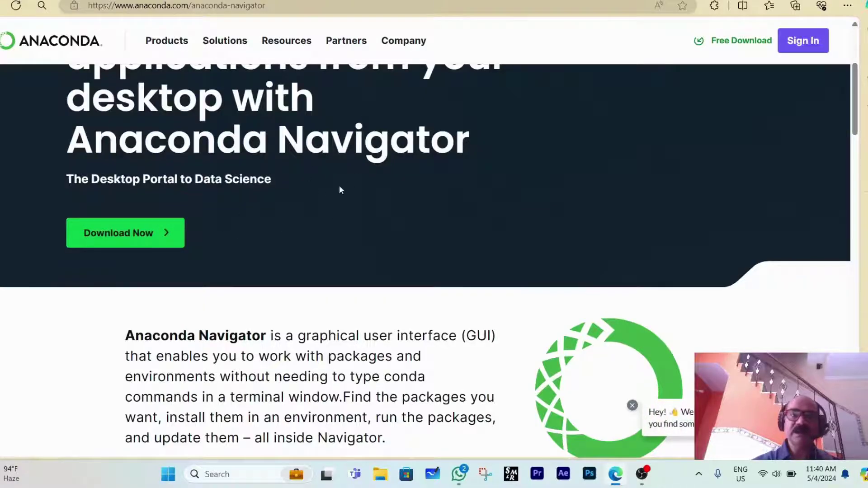
scroll(297, 235, up, 1)
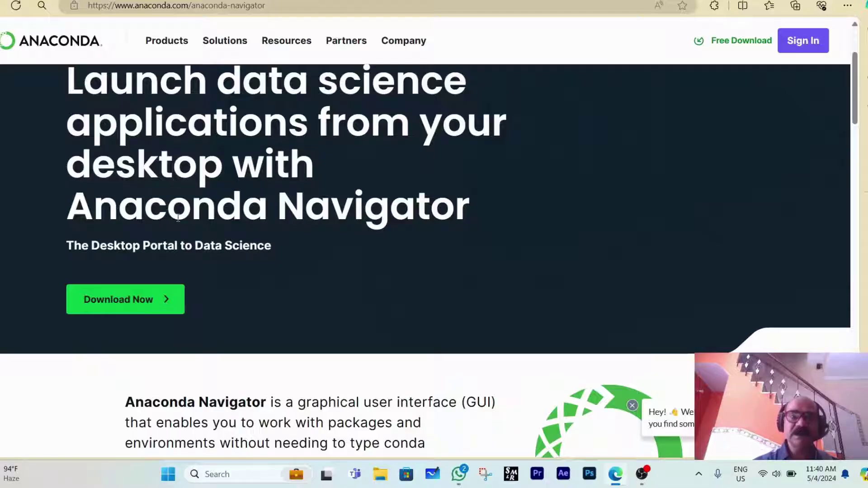
scroll(296, 298, down, 1)
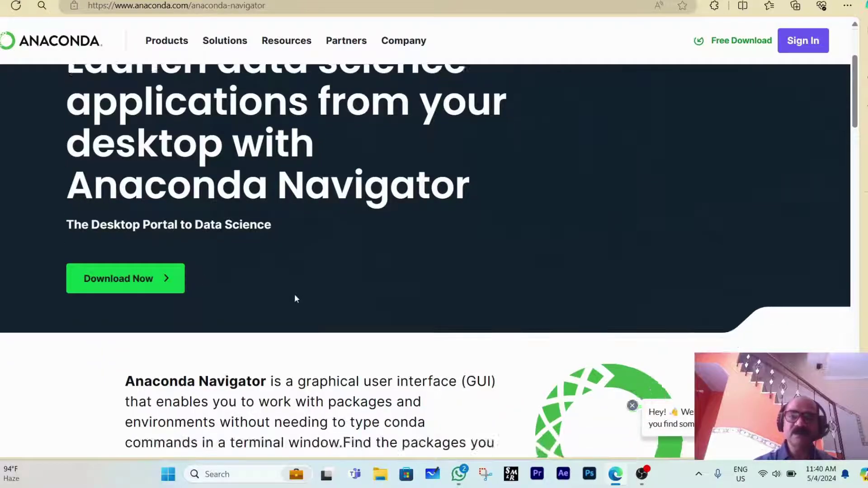
scroll(295, 299, down, 2)
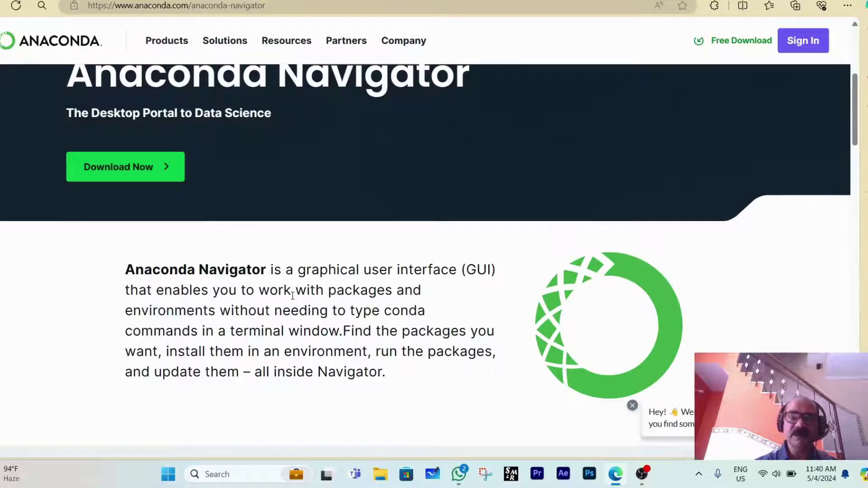
scroll(293, 296, down, 3)
scroll(293, 298, down, 1)
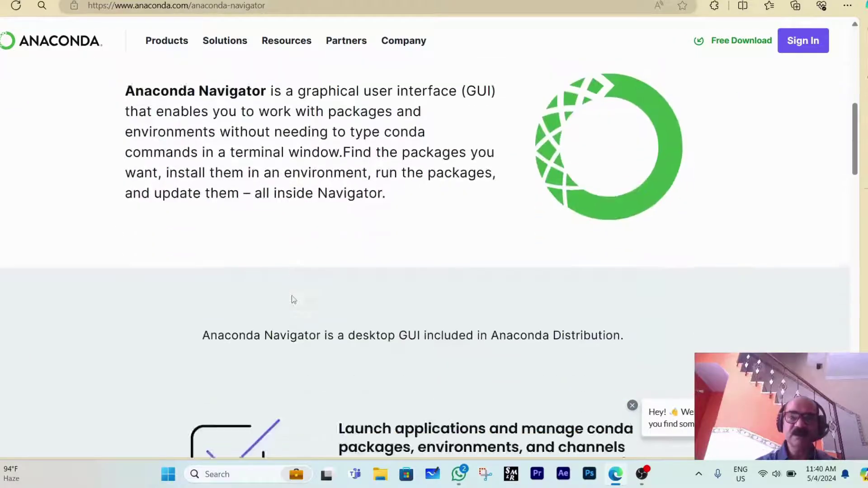
scroll(292, 308, down, 6)
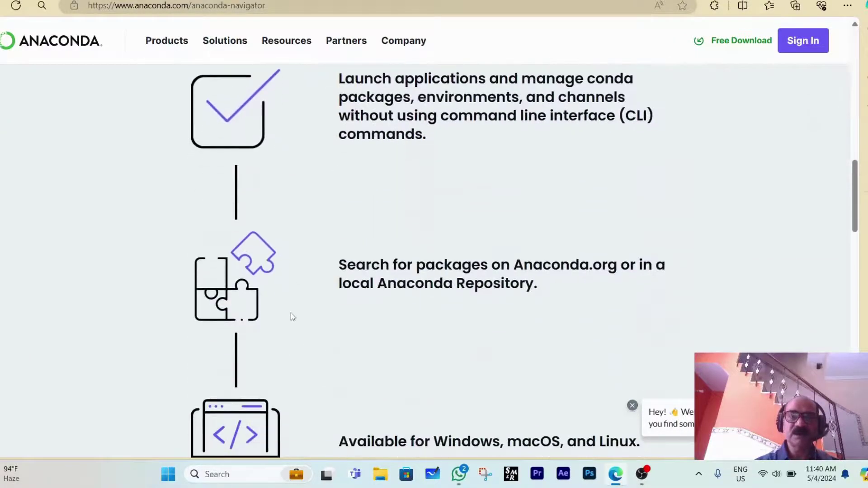
scroll(292, 313, up, 6)
scroll(293, 314, up, 7)
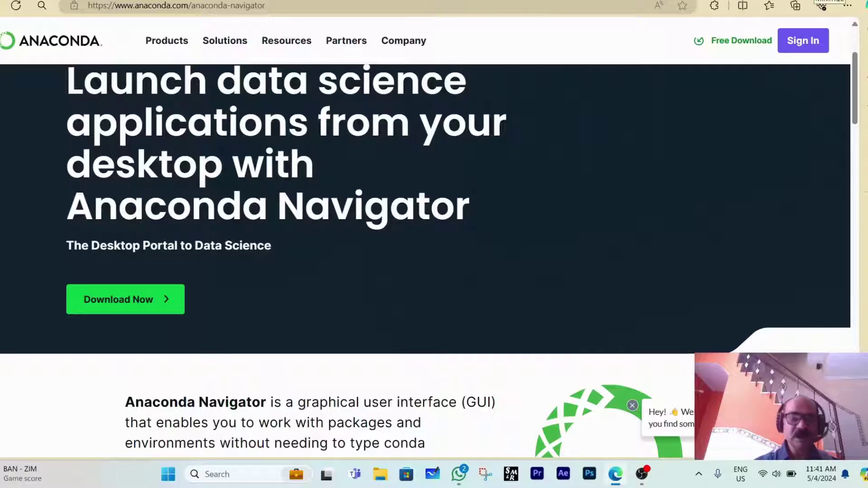
Minimize the browser, search Windows for "ana" and launch the installed Anaconda Navigator app
click(822, 5)
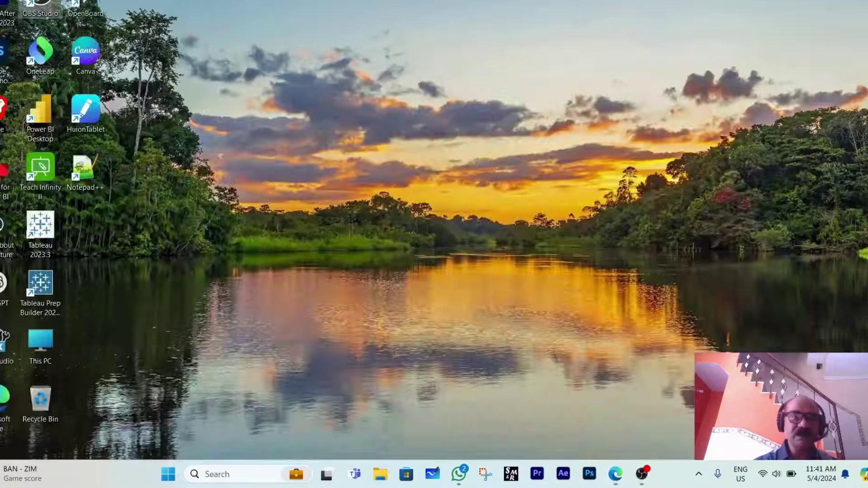
click(224, 475)
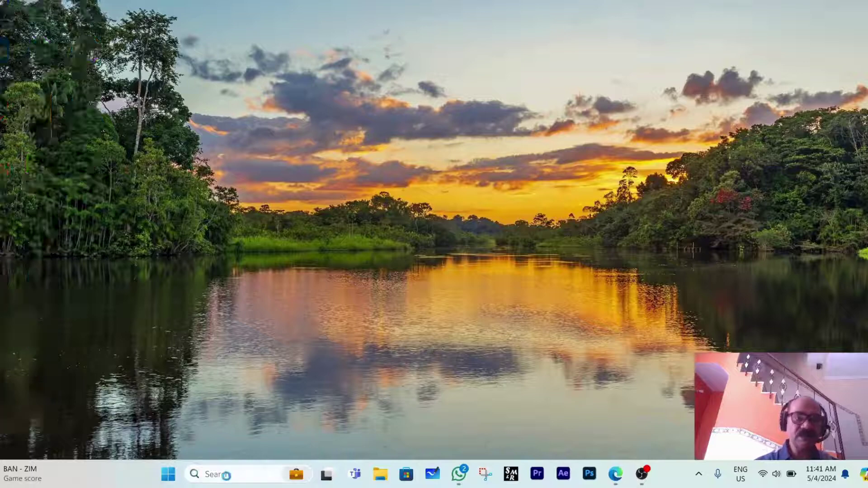
text(ana)
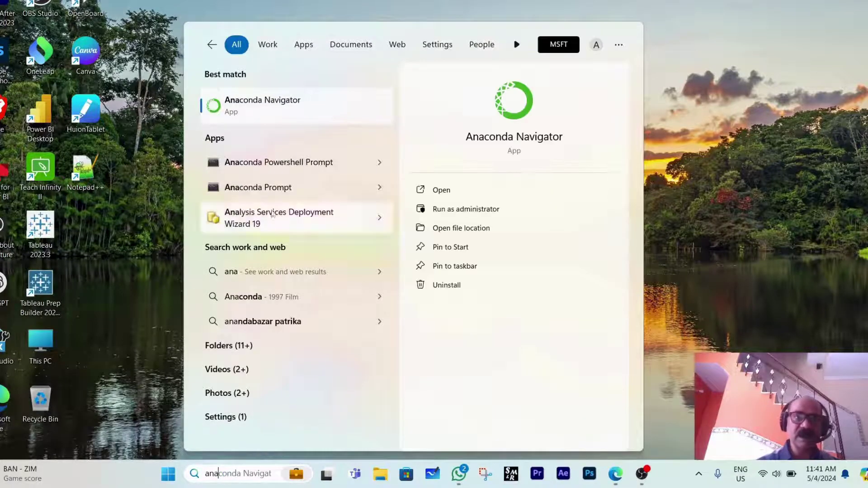
click(278, 107)
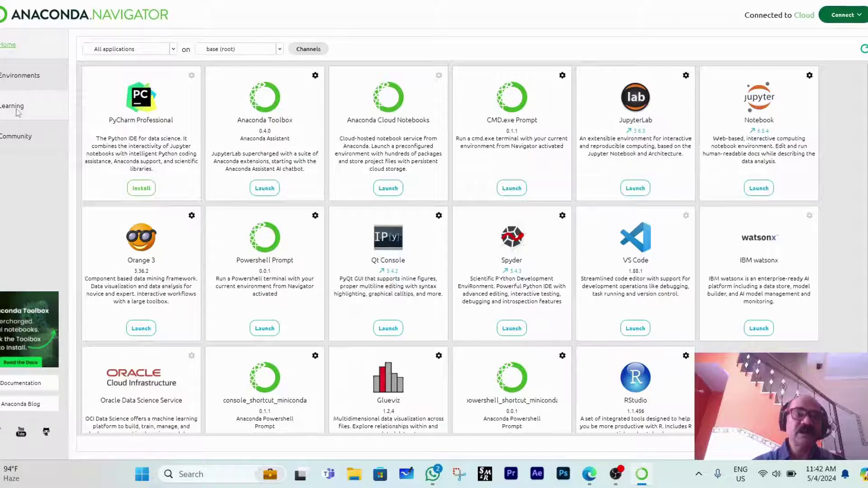
Look through the documentation and training resources under Learning and the forums and social links under Community
click(19, 110)
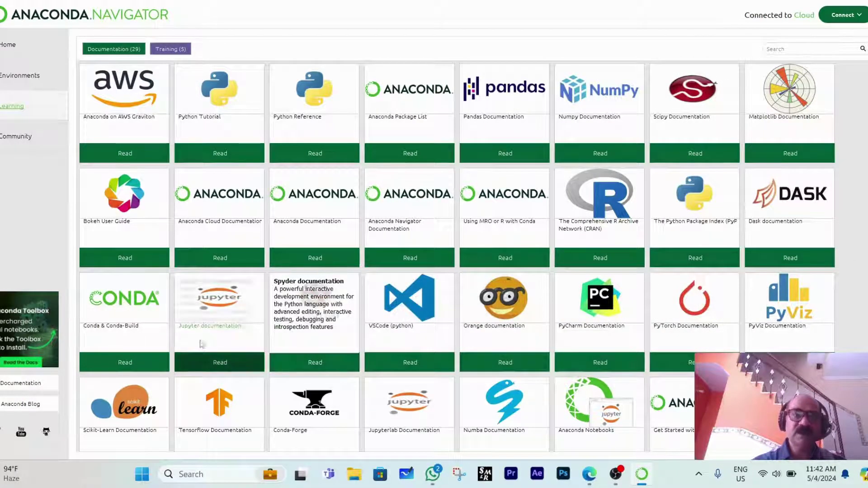
scroll(172, 381, down, 3)
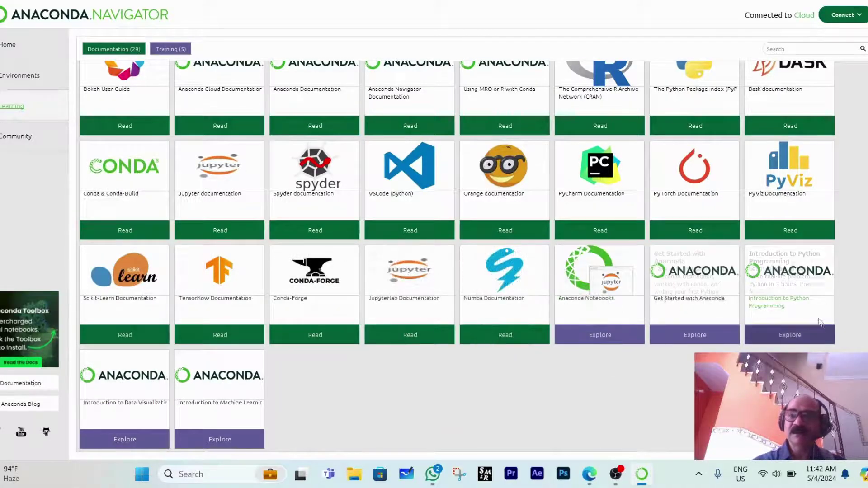
scroll(789, 289, up, 3)
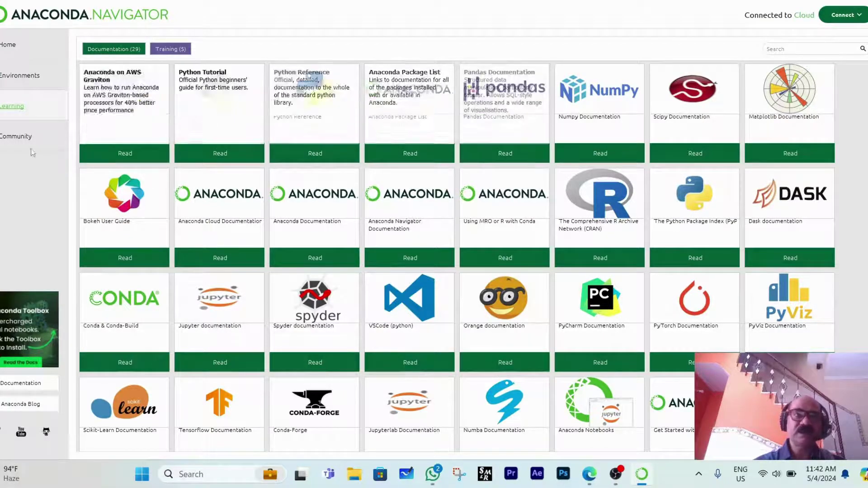
click(11, 138)
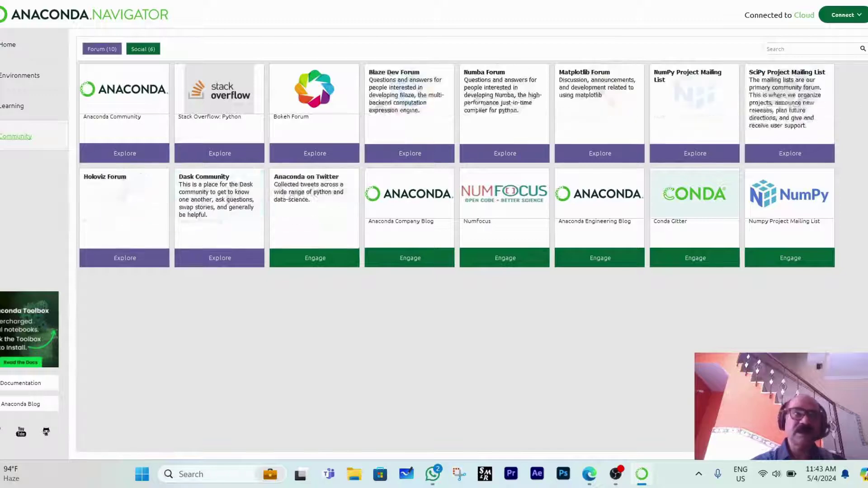
Examine the packages installed in the base (root) environment and the applications offered for launch or installation on the Home page
click(29, 79)
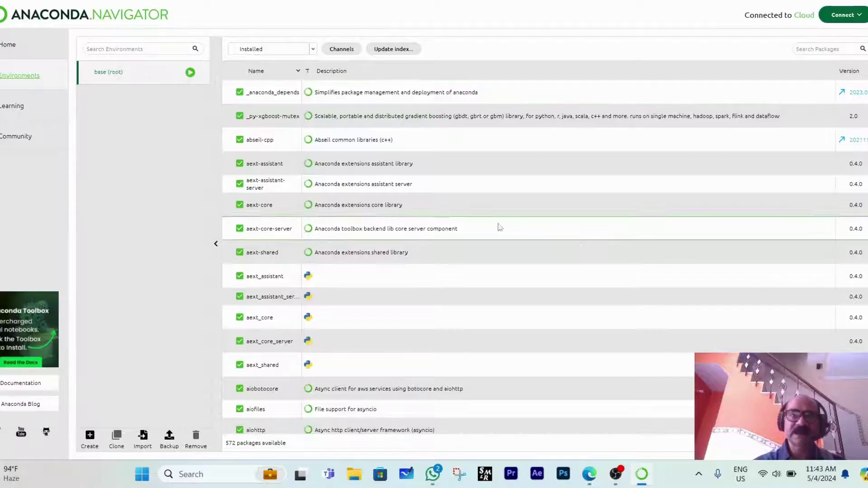
click(14, 53)
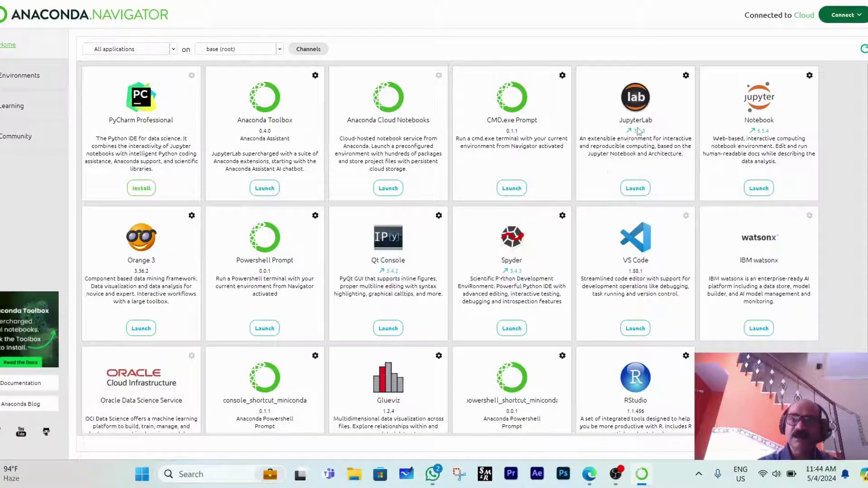
mouse_move(762, 134)
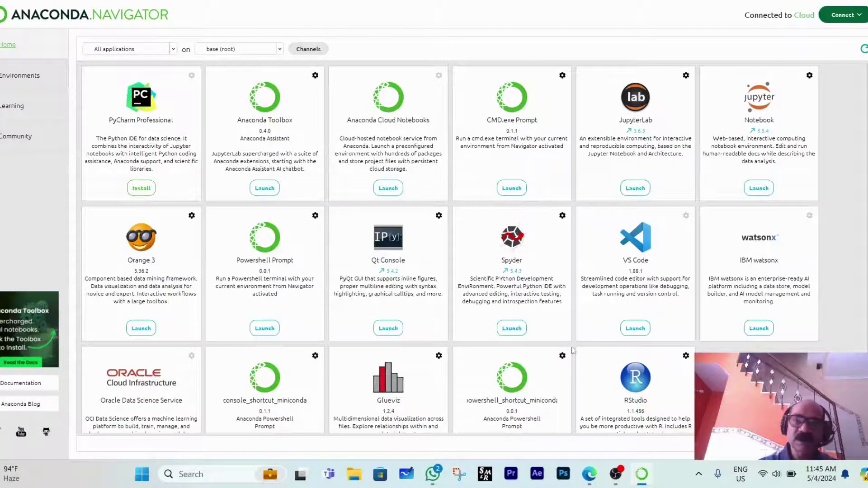
scroll(546, 364, down, 2)
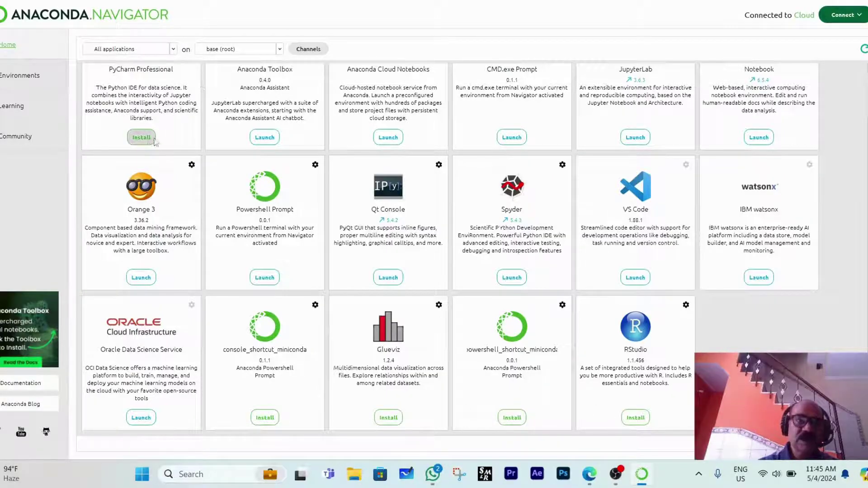
scroll(145, 143, up, 1)
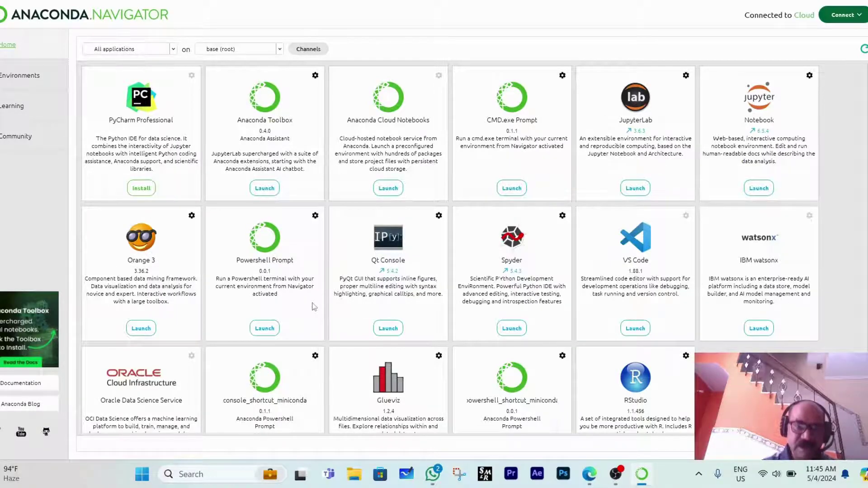
scroll(314, 307, down, 1)
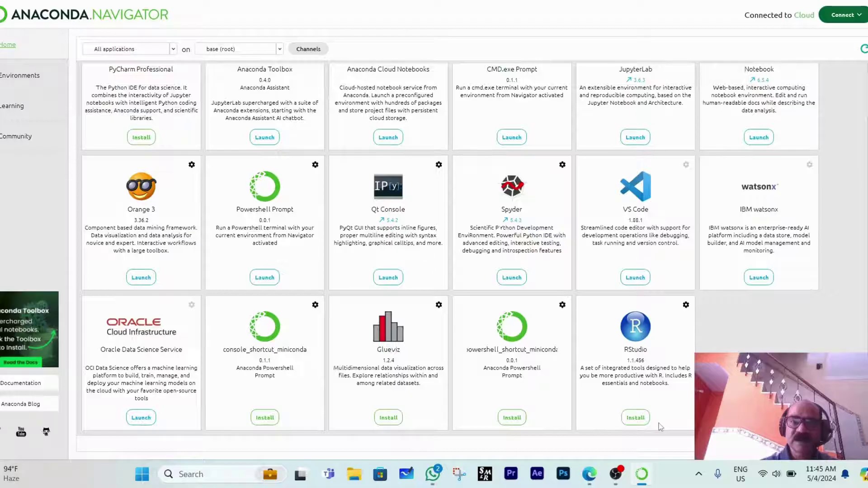
scroll(660, 427, up, 1)
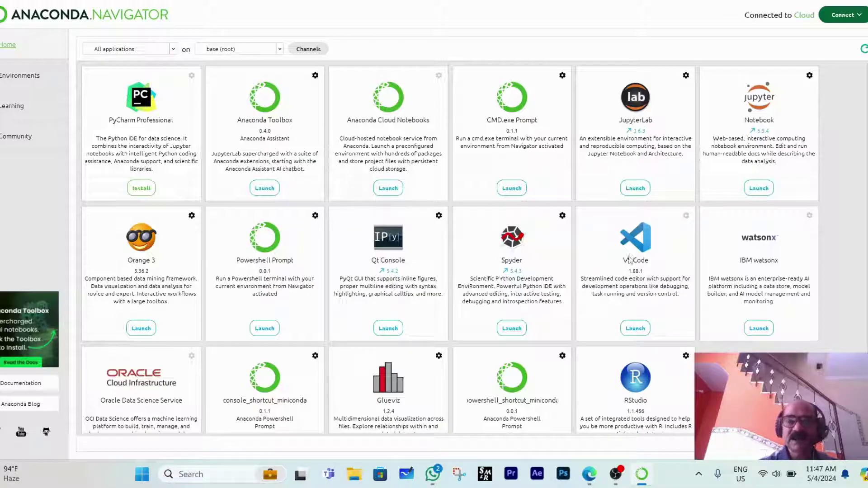
click(615, 478)
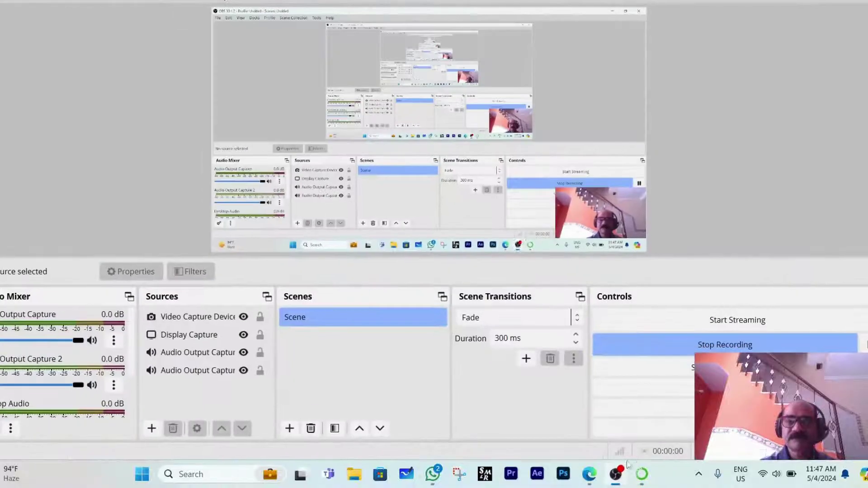